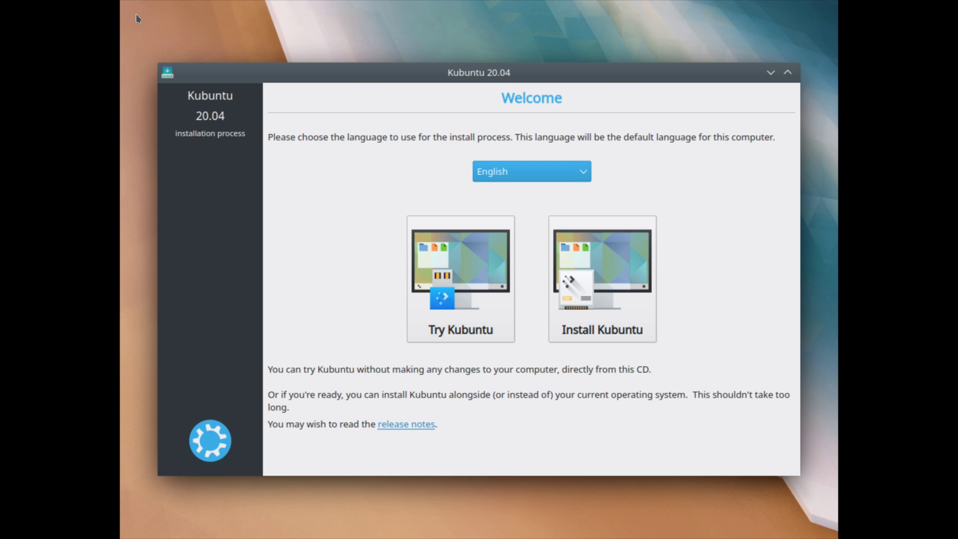
Choose the Switzerland keyboard layout and enable third-party drivers and media formats
click(615, 268)
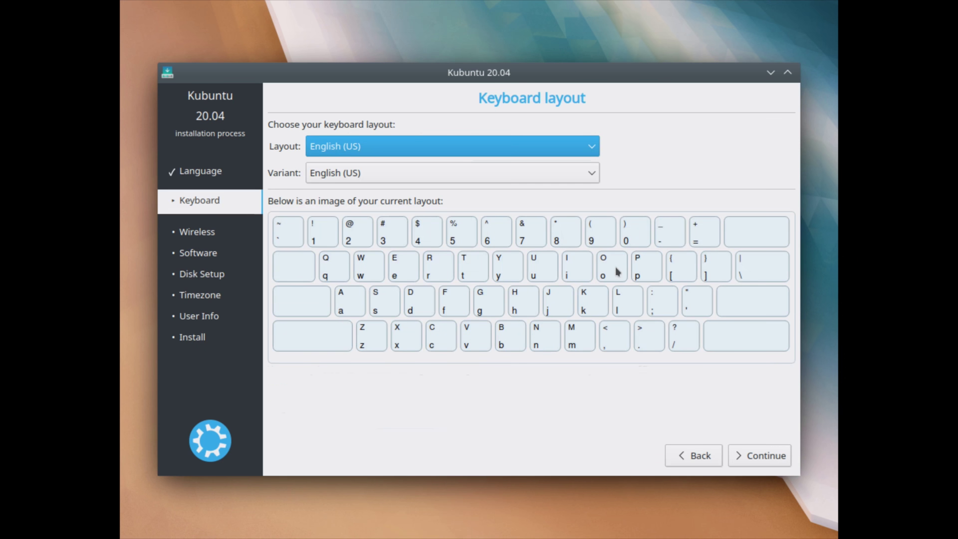
click(417, 151)
scroll(418, 228, down, 6)
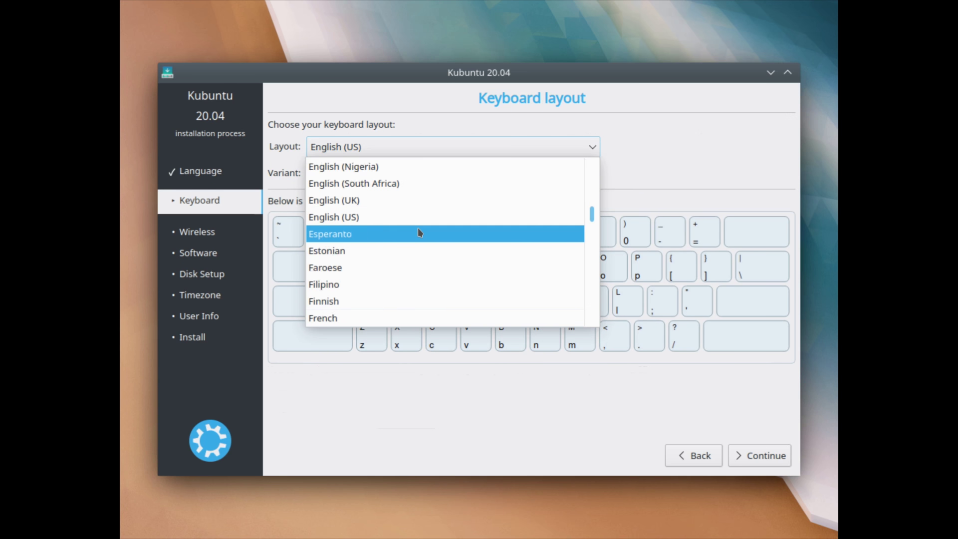
scroll(418, 227, down, 13)
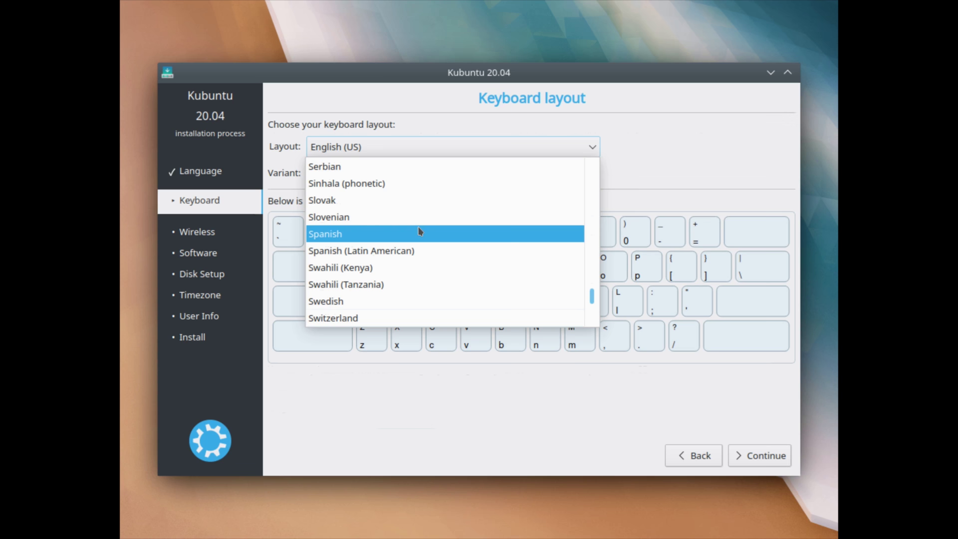
click(402, 319)
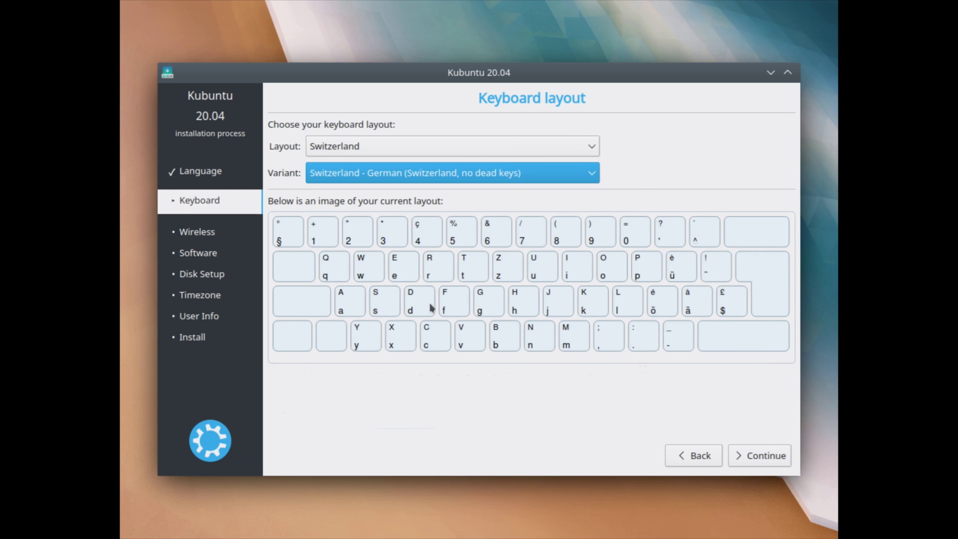
click(747, 456)
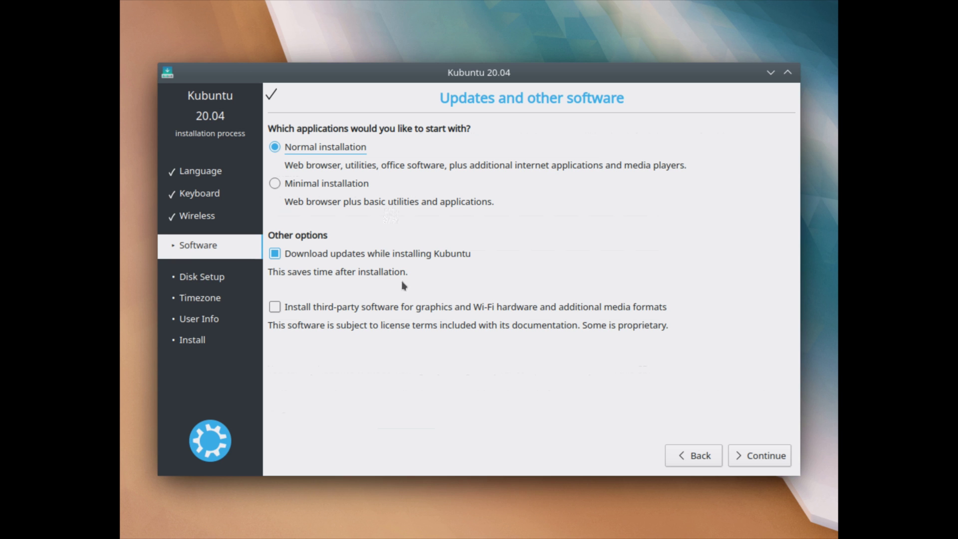
click(275, 311)
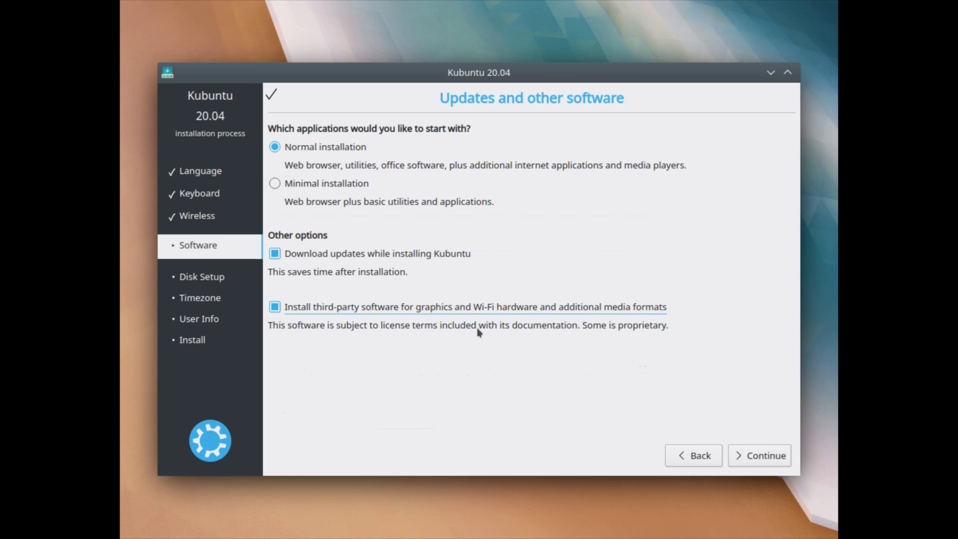
click(767, 451)
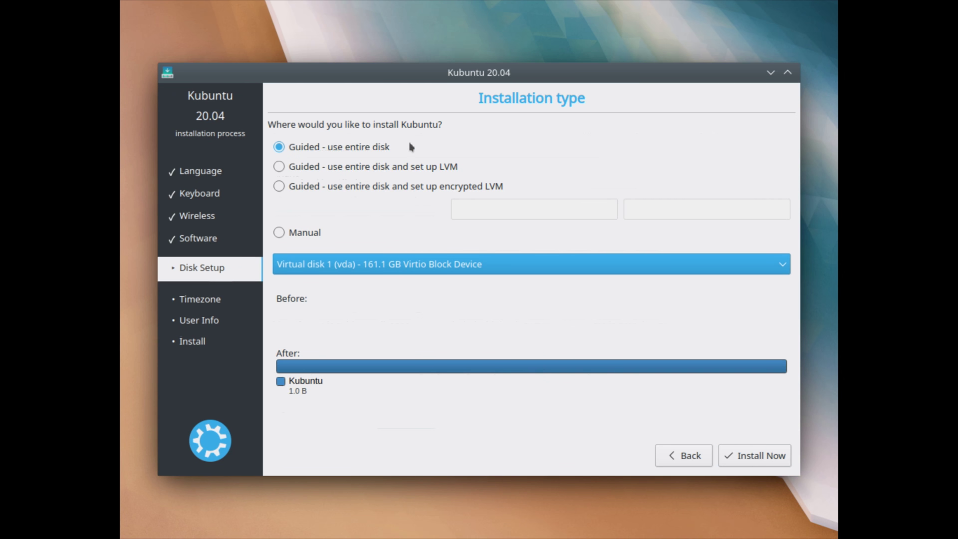
Use 'Guided - use entire disk', start Install Now, and confirm writing the partition changes
click(346, 148)
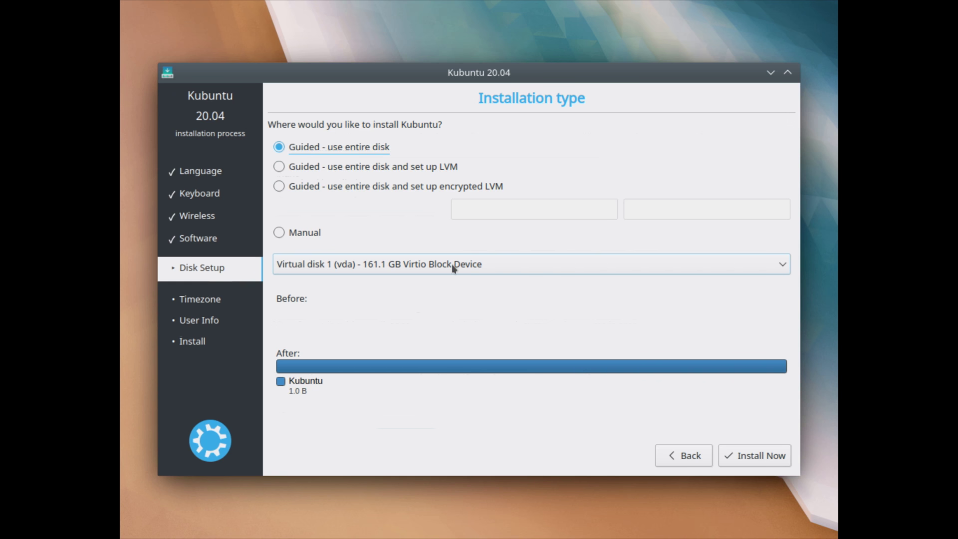
click(758, 457)
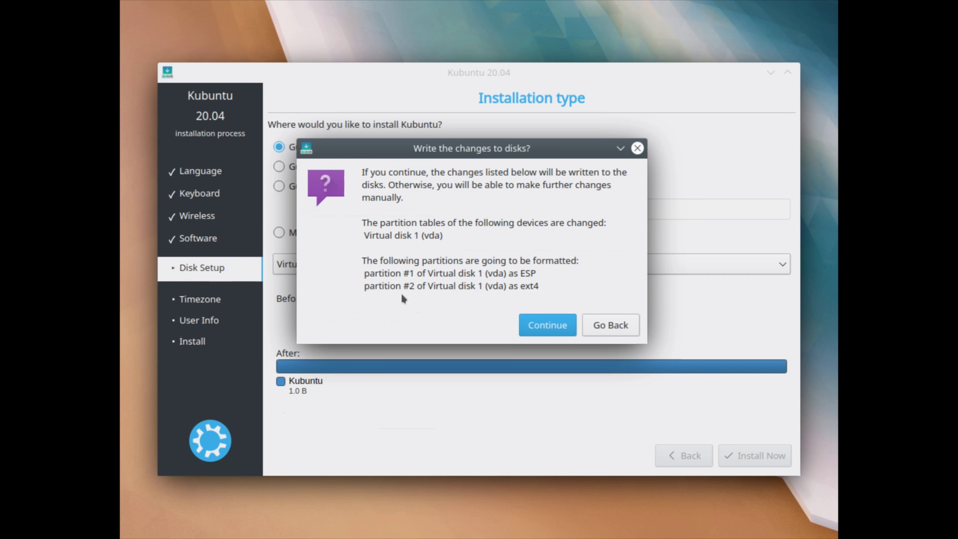
click(545, 326)
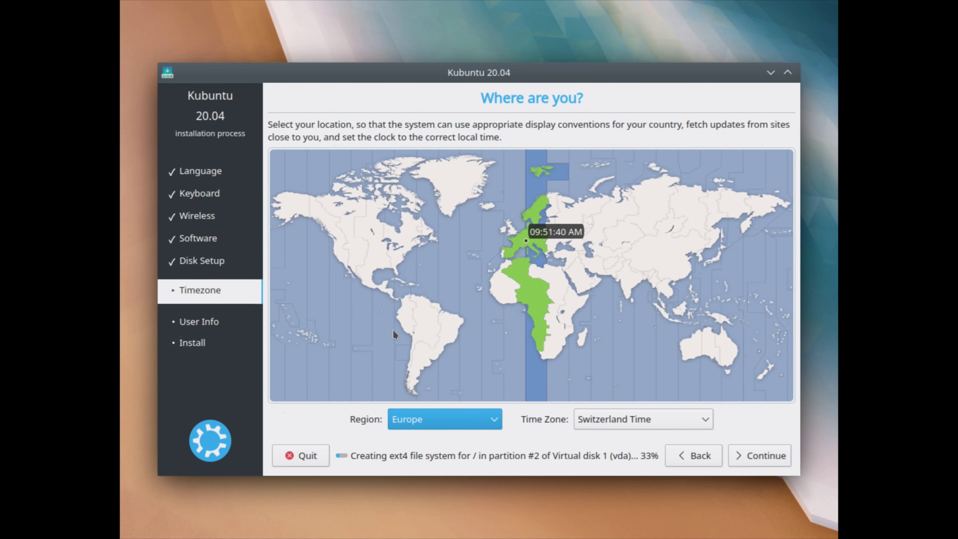
Keep Switzerland Time and enter the user's name, username, password and computer name kubuntults
click(766, 456)
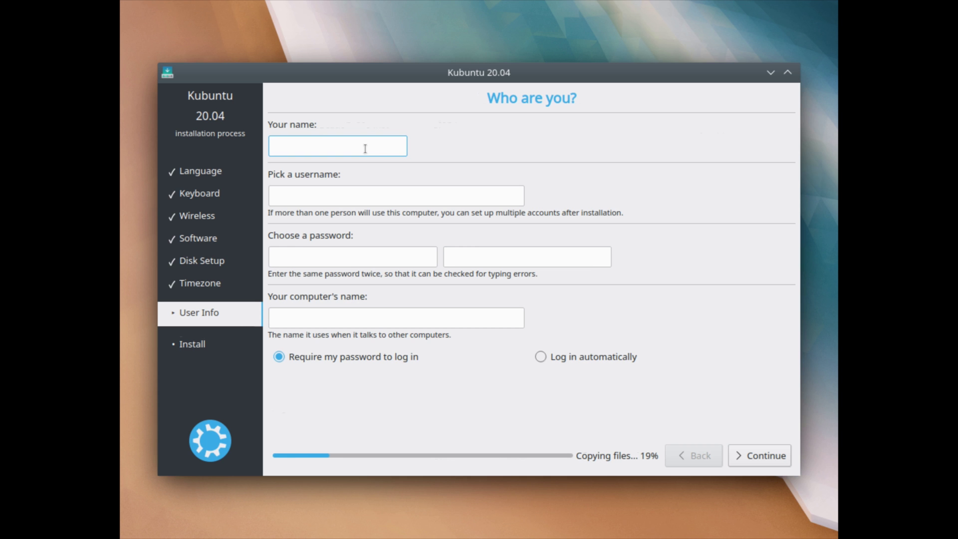
text(Ermanno)
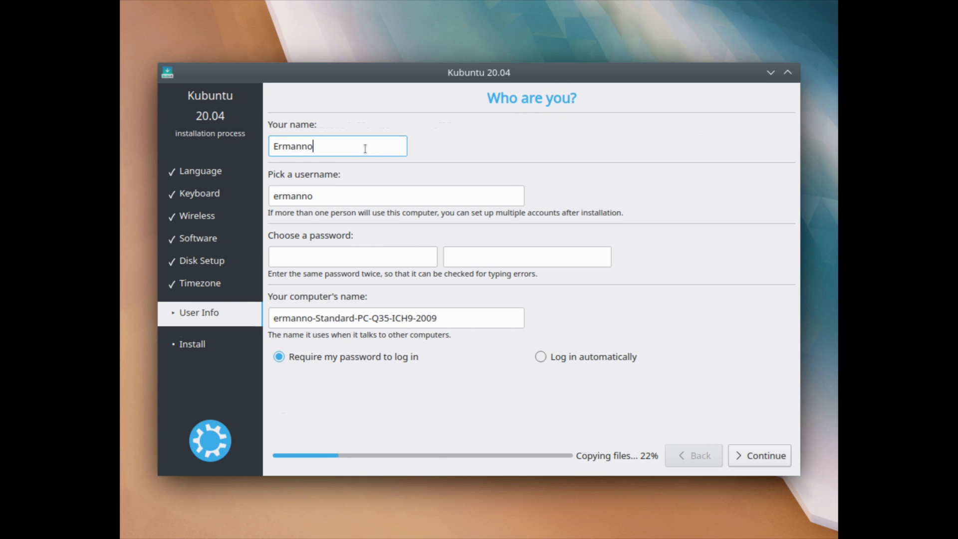
text( Ferrari)
key(Tab)
key(Tab)
text(*****)
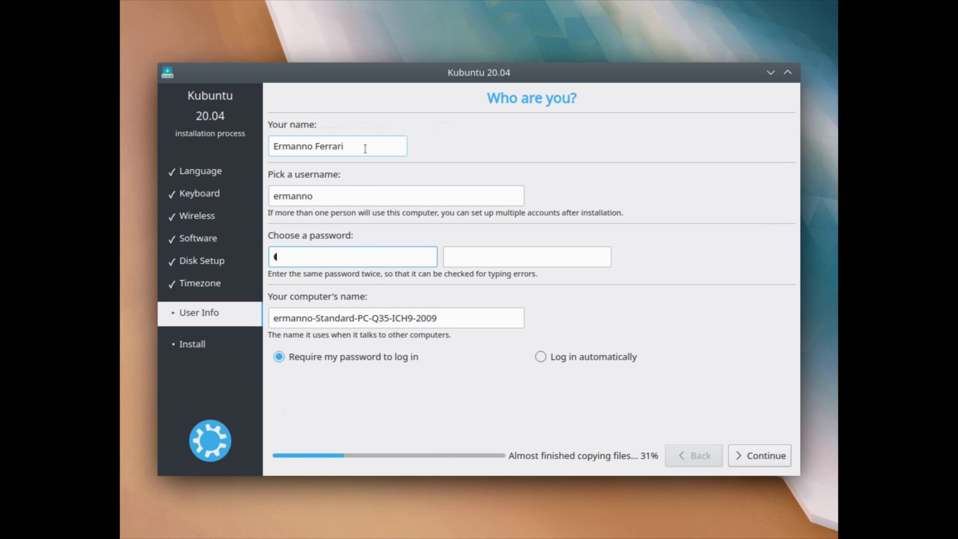
text(*****)
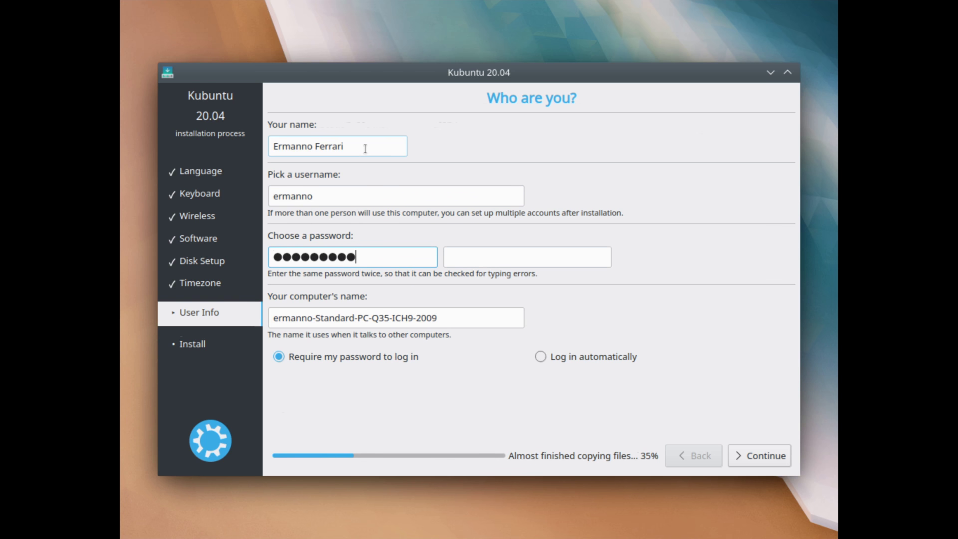
key(Tab)
text(**********)
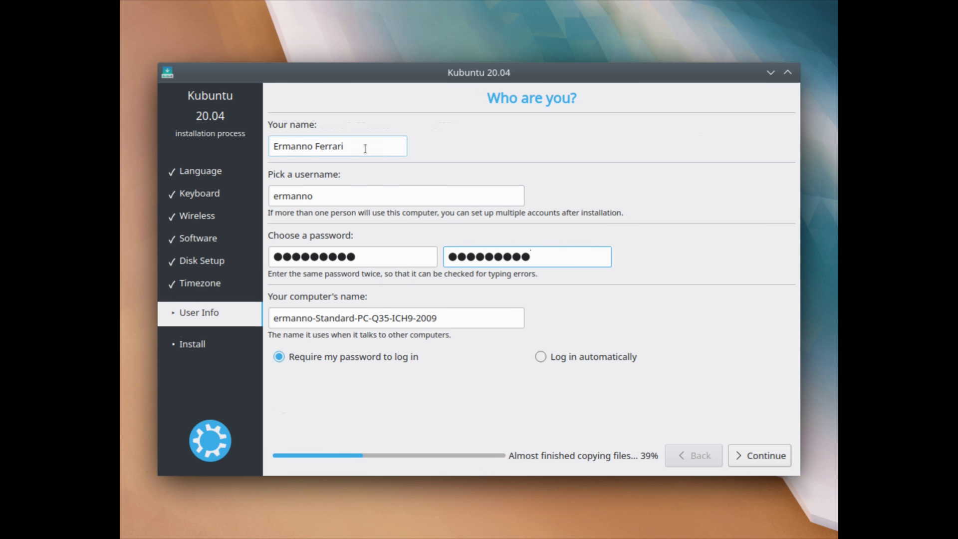
key(Tab)
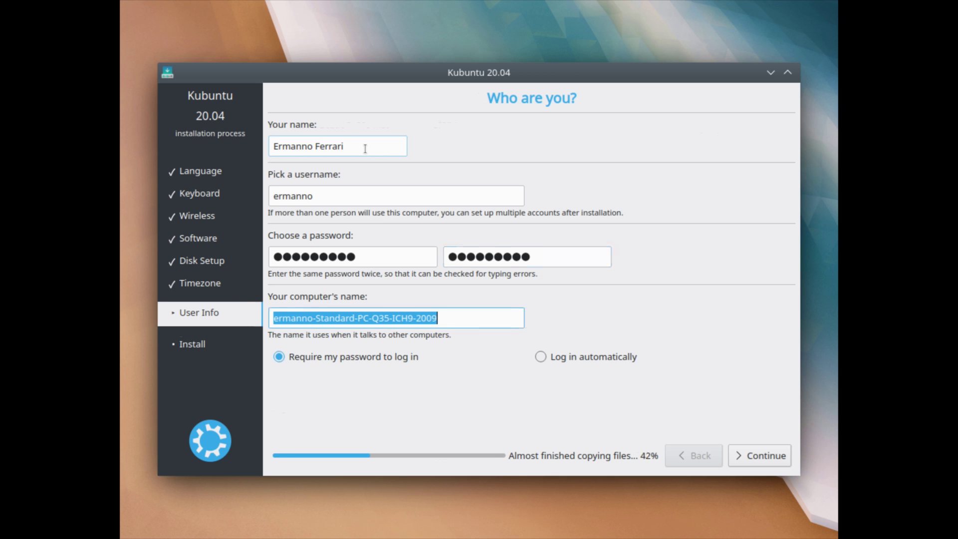
text(kubuntu)
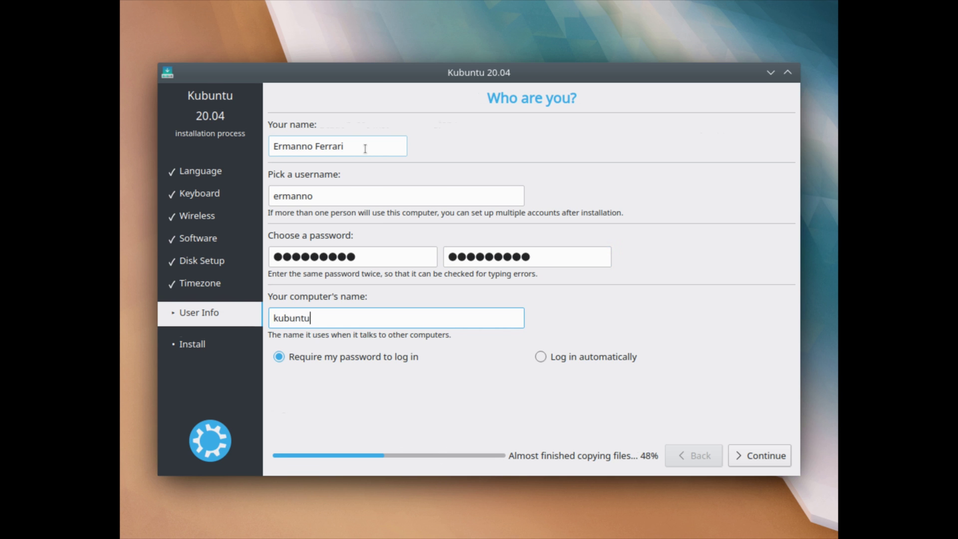
text(lts)
click(753, 456)
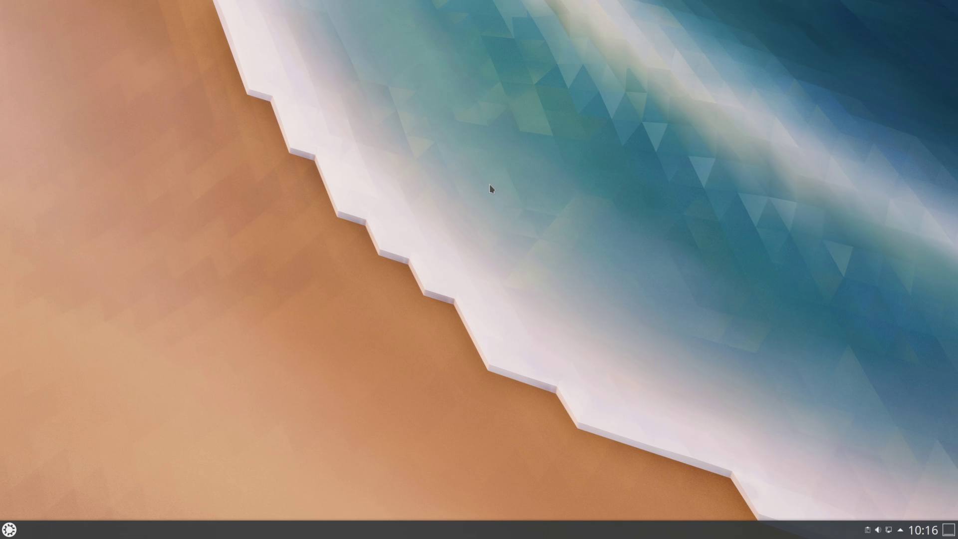
click(10, 530)
text(info)
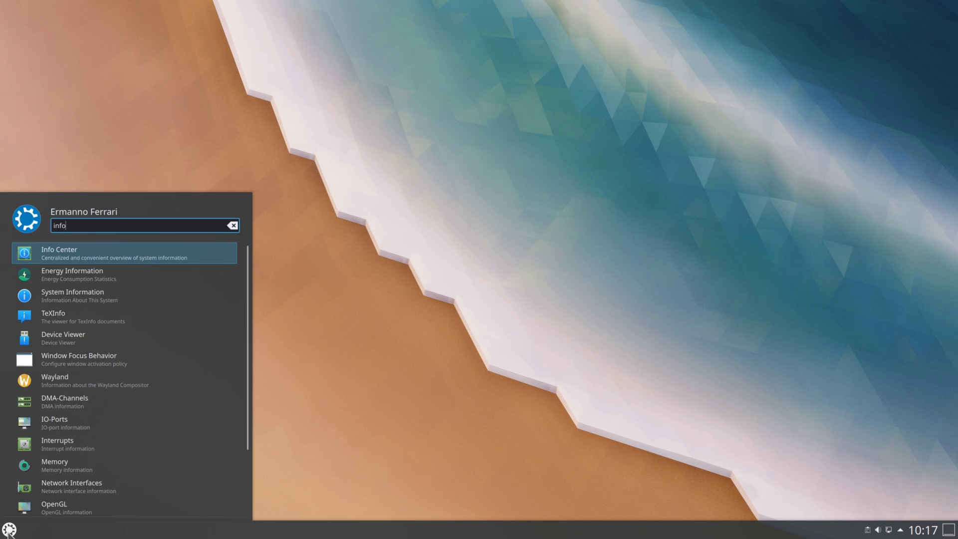
key(Return)
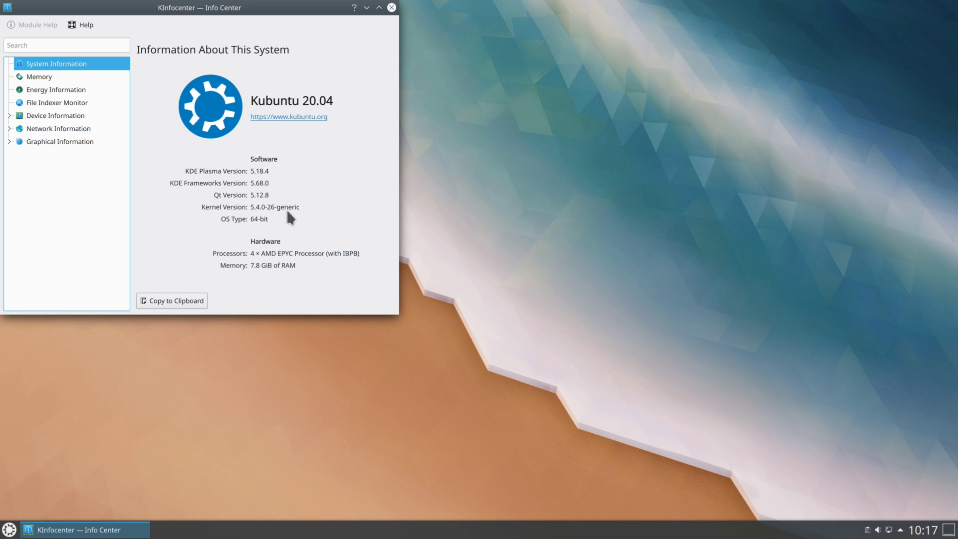
click(392, 7)
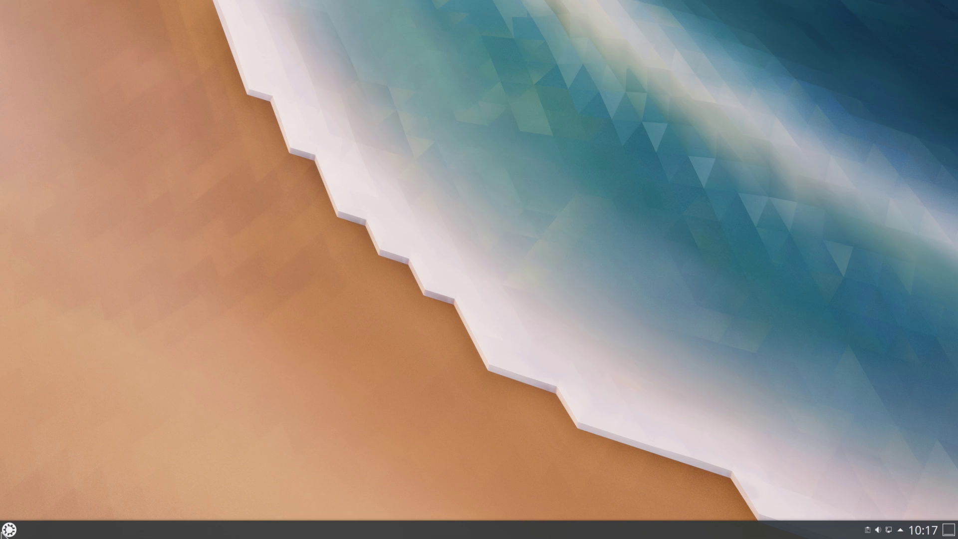
Browse the launcher's Internet category, then switch to the Office applications list
click(6, 532)
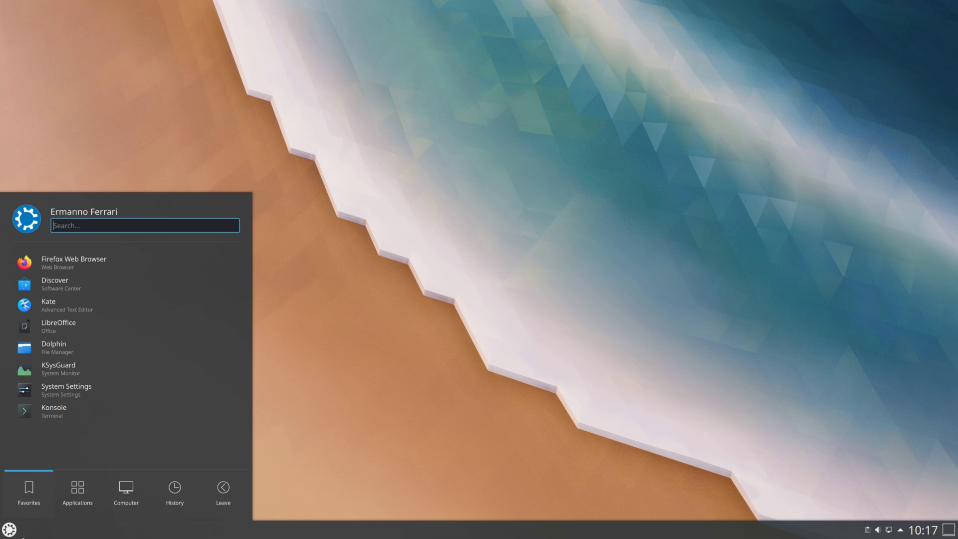
click(77, 487)
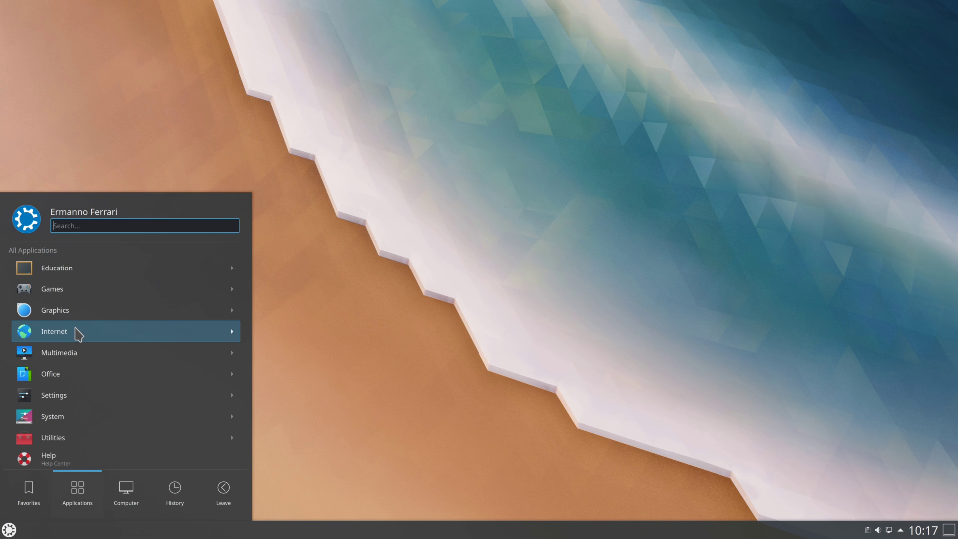
click(75, 330)
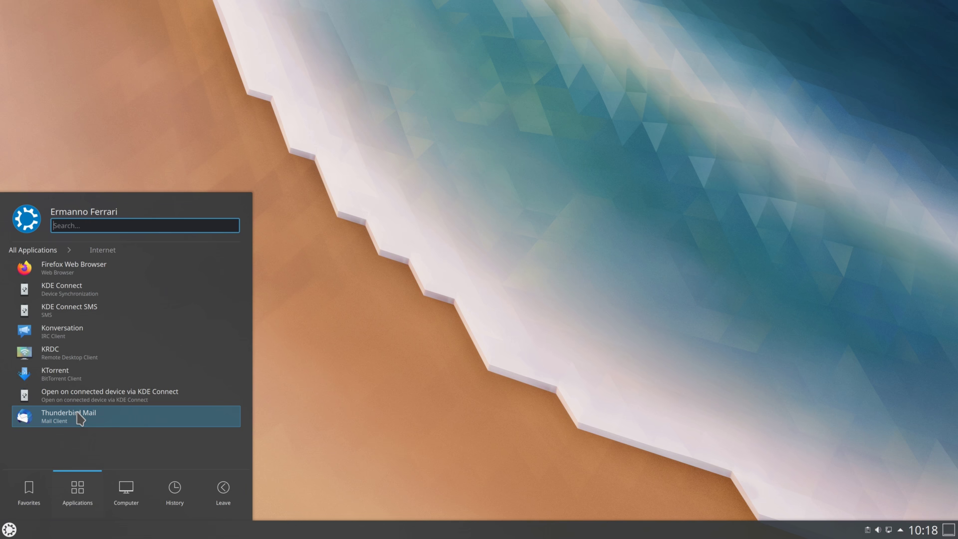
click(44, 251)
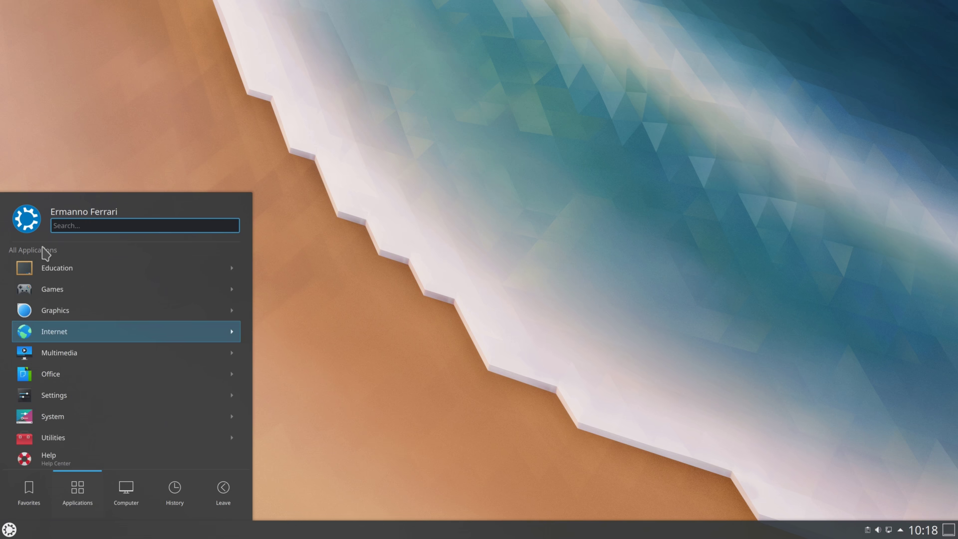
click(77, 376)
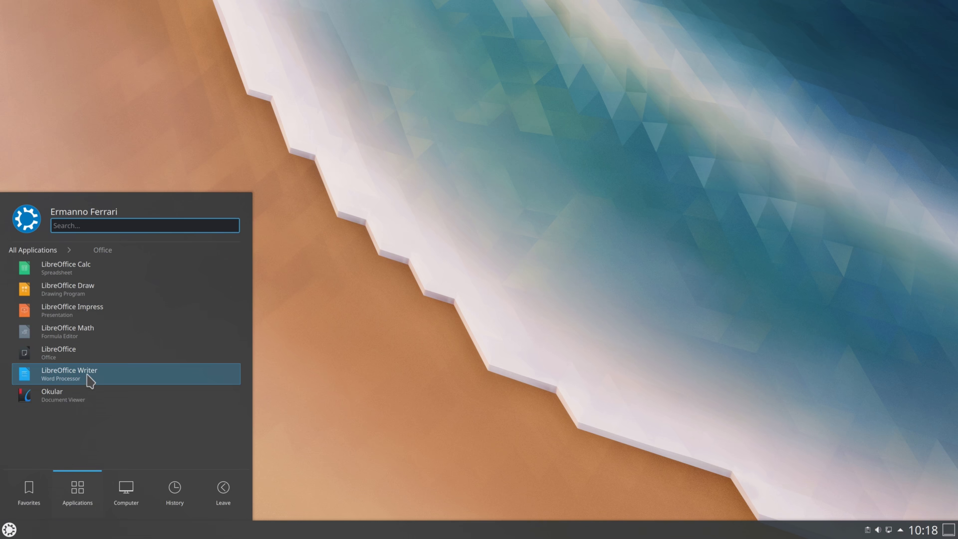
Launch LibreOffice Writer, check version 6.4.2.2 in its About box, then quit Writer
click(89, 378)
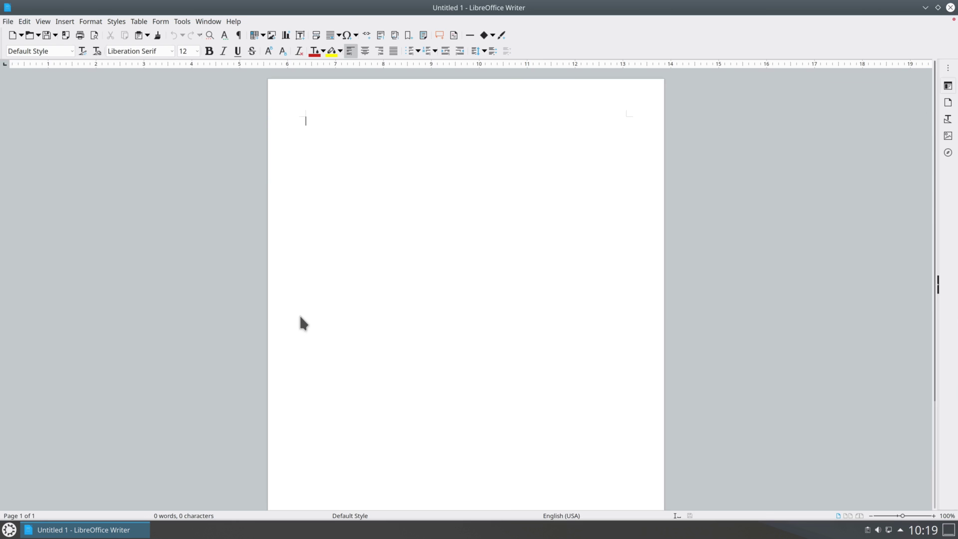
click(233, 22)
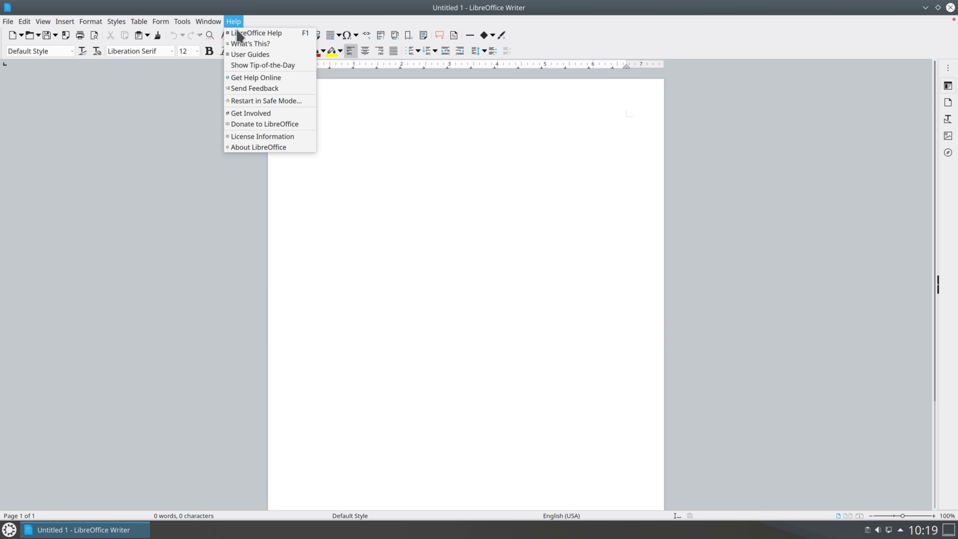
click(252, 147)
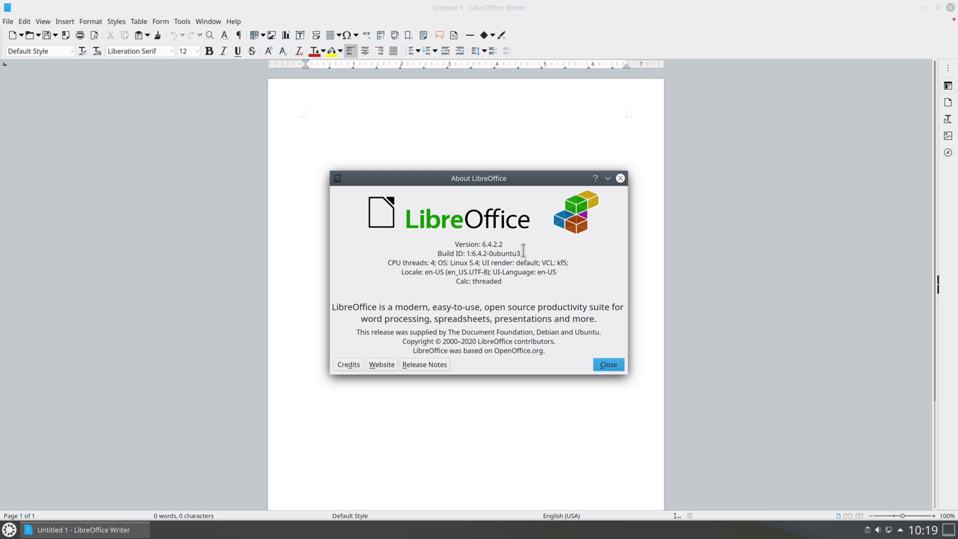
click(610, 365)
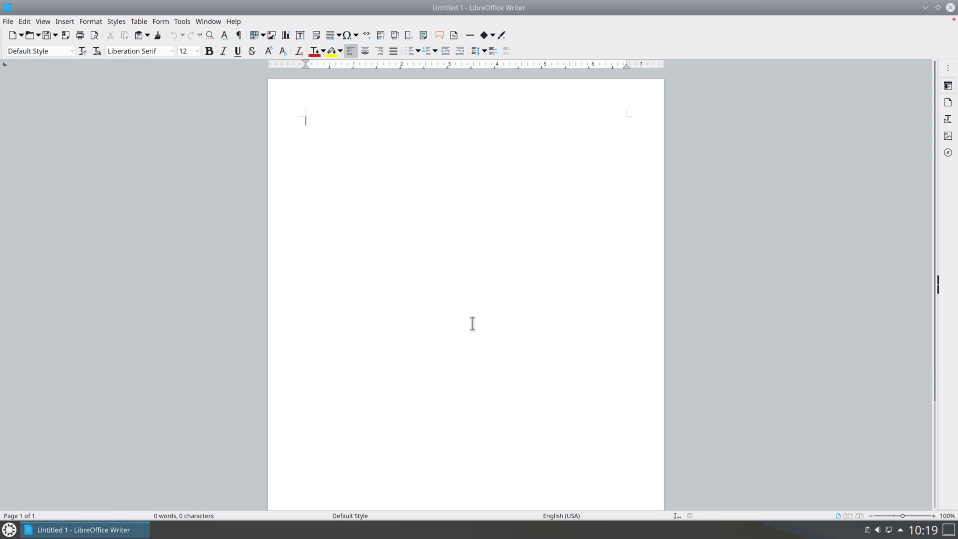
click(951, 7)
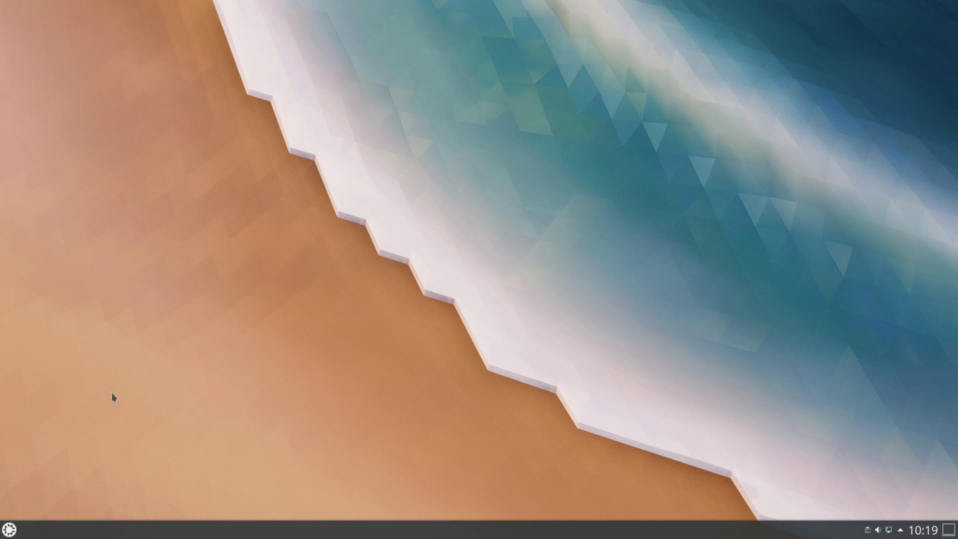
Browse the Multimedia and Graphics categories, then launch KDE Connect from Internet
click(9, 530)
click(77, 492)
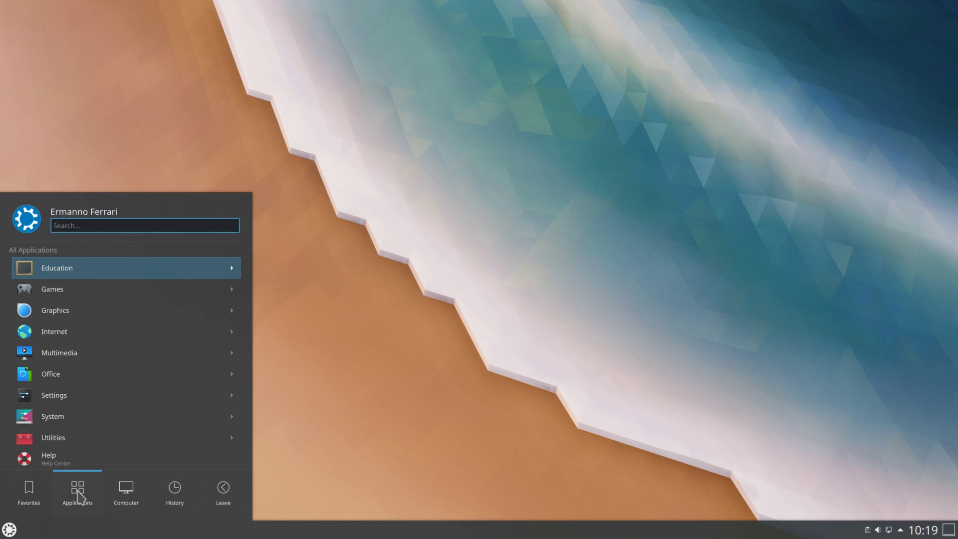
click(95, 361)
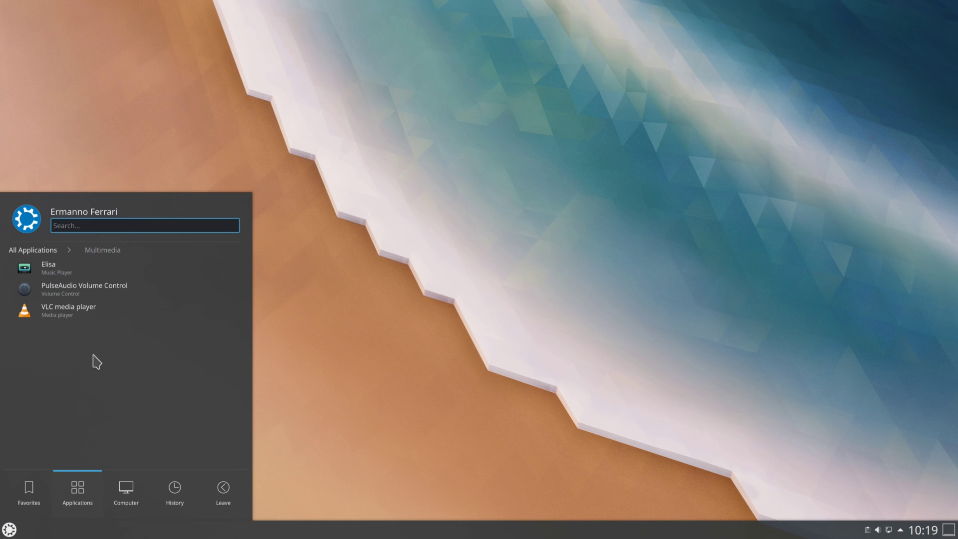
click(46, 250)
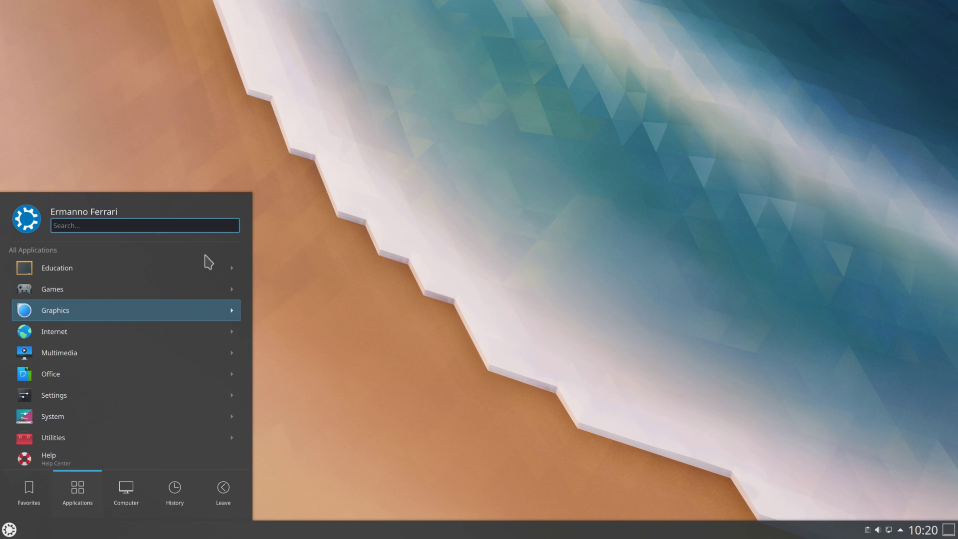
click(64, 315)
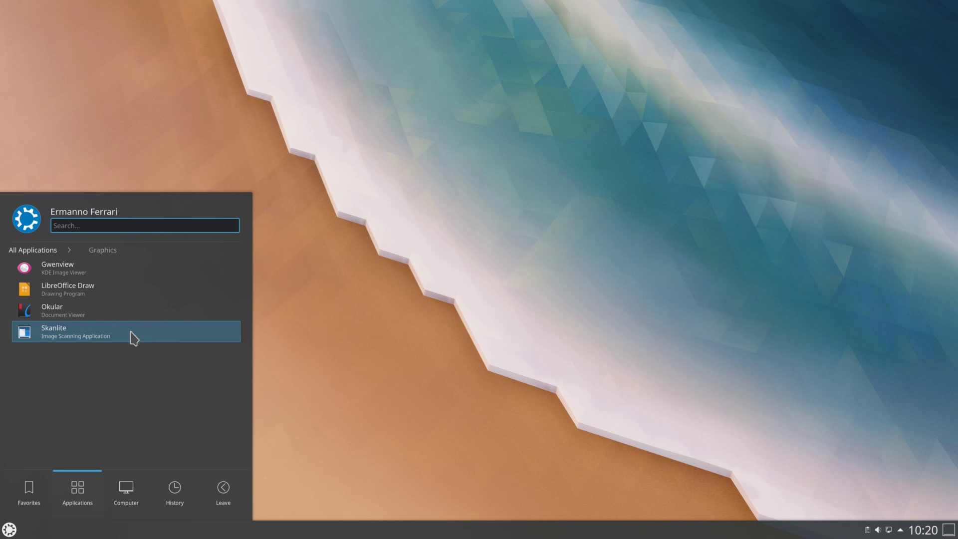
click(35, 250)
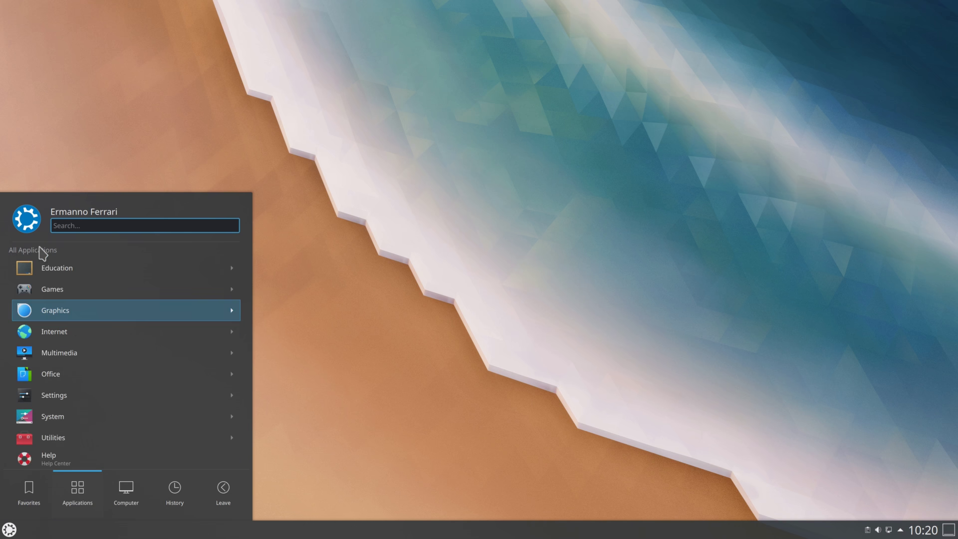
click(54, 334)
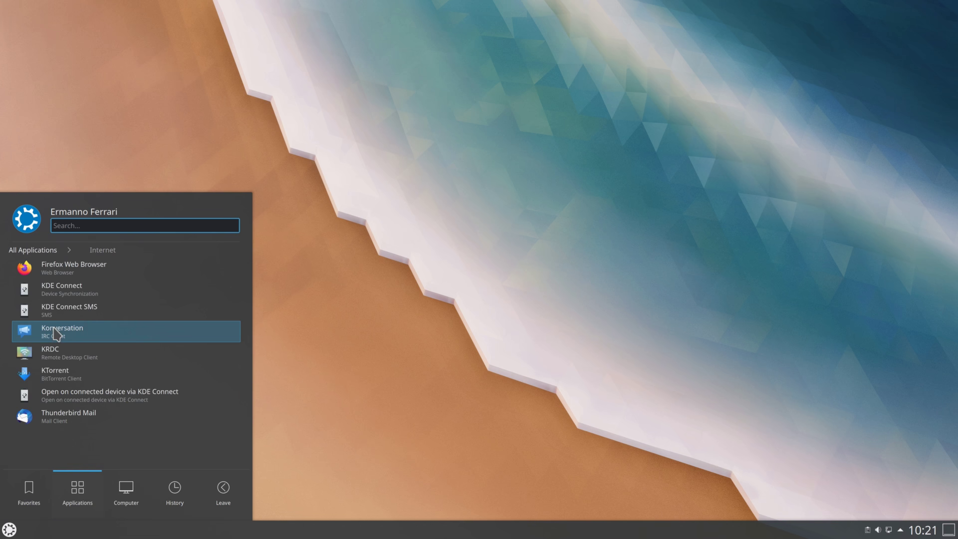
click(76, 290)
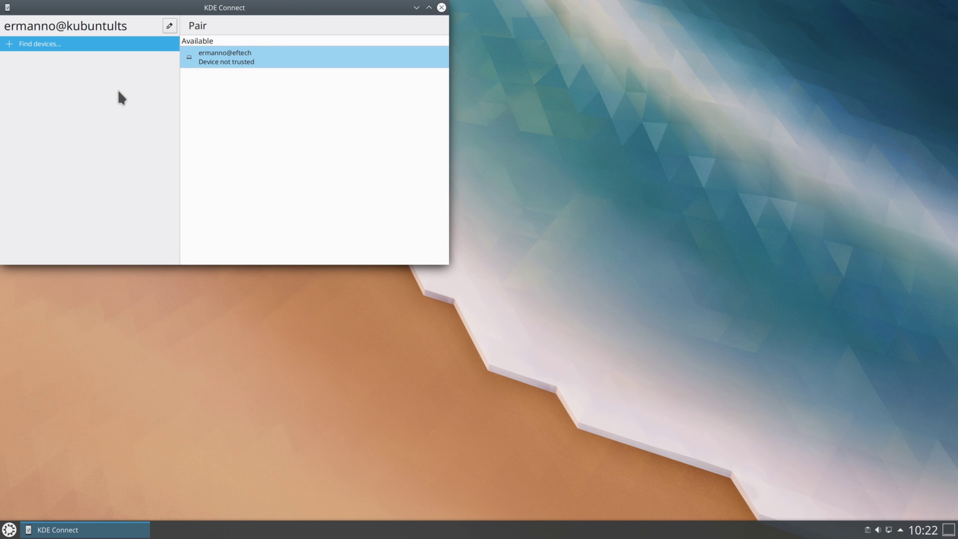
Close the KDE Connect window after reviewing its untrusted device
click(442, 7)
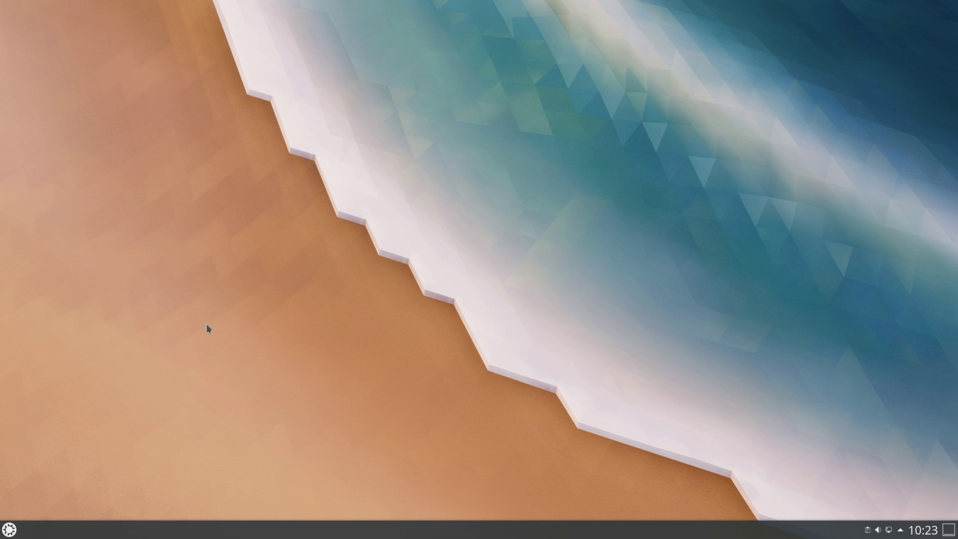
Launch Muon Package Manager from the launcher's System category
click(7, 530)
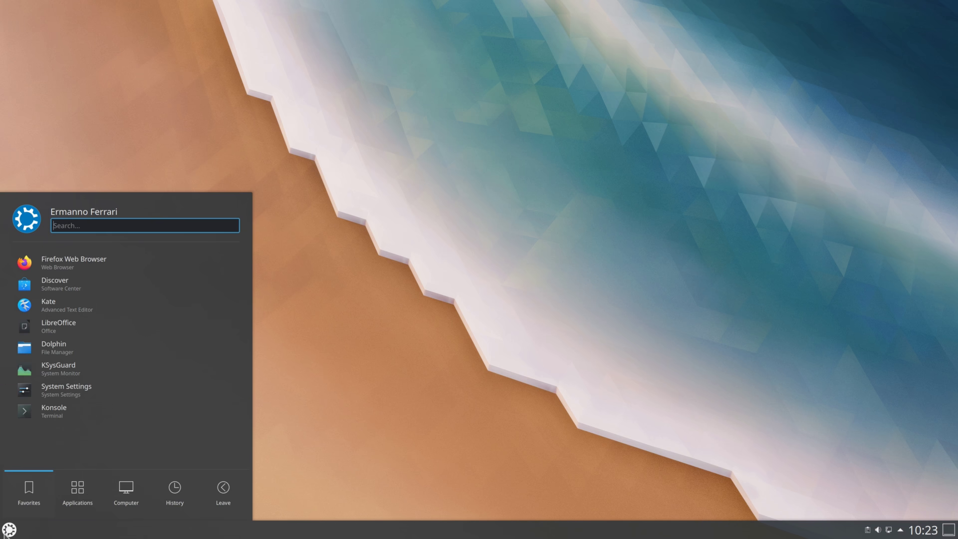
click(82, 498)
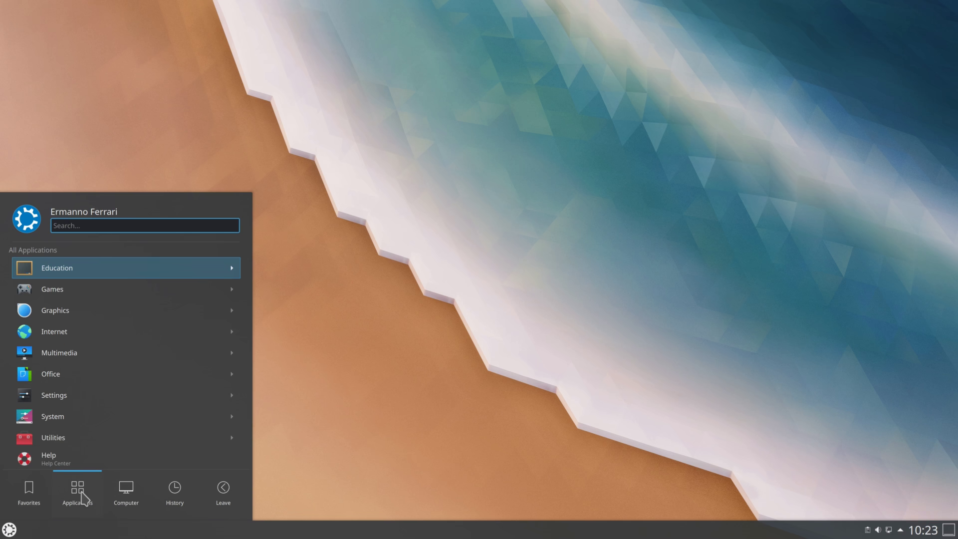
click(64, 421)
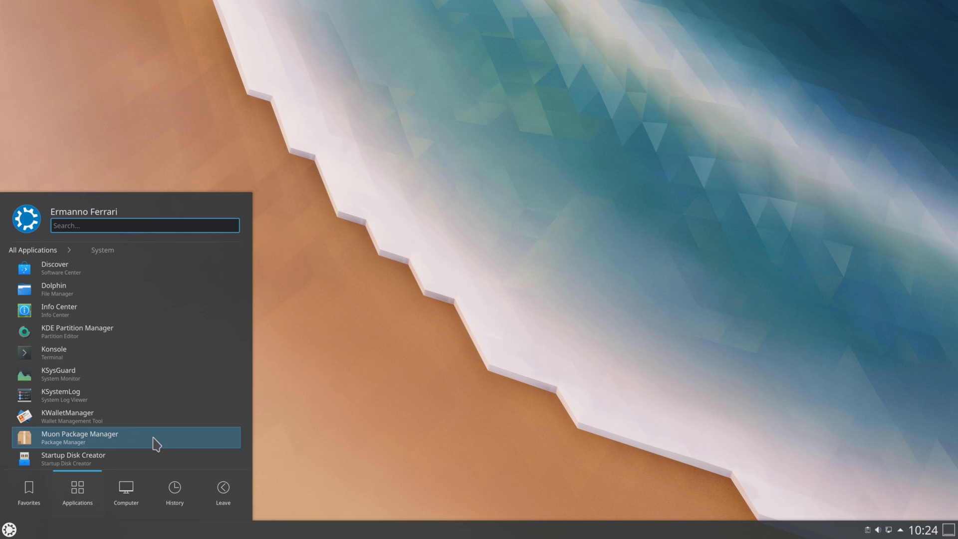
click(107, 441)
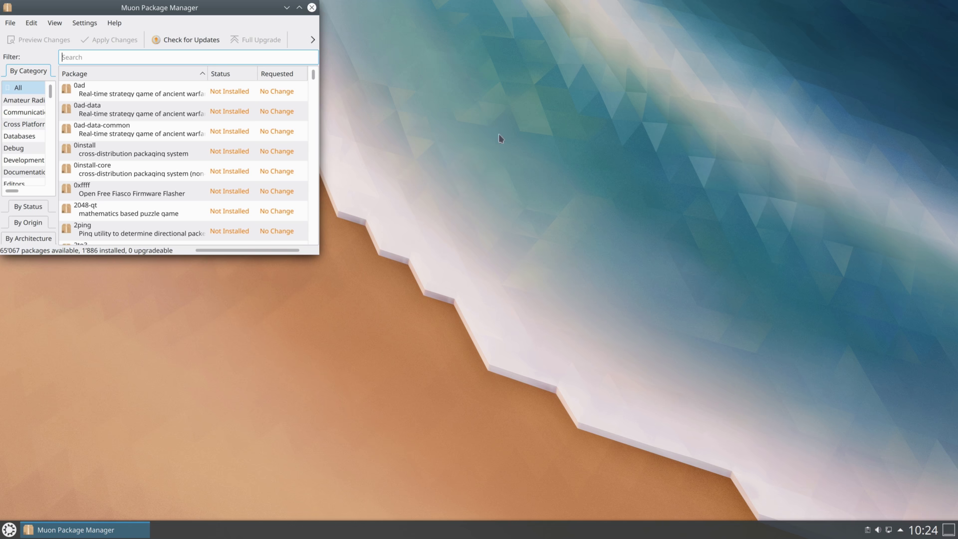
Maximize Muon, filter packages by 'chromium', and view chromium-browser's details
click(299, 8)
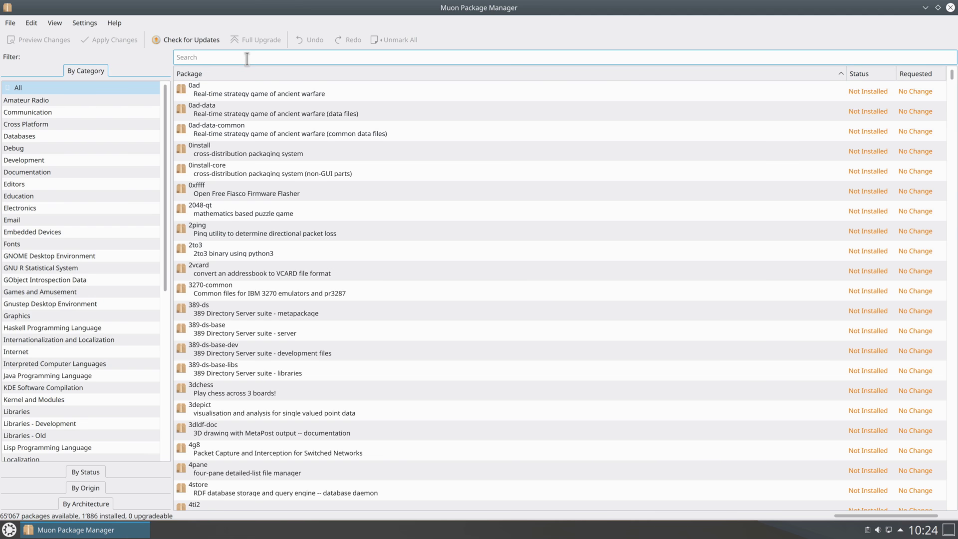
text(chromi)
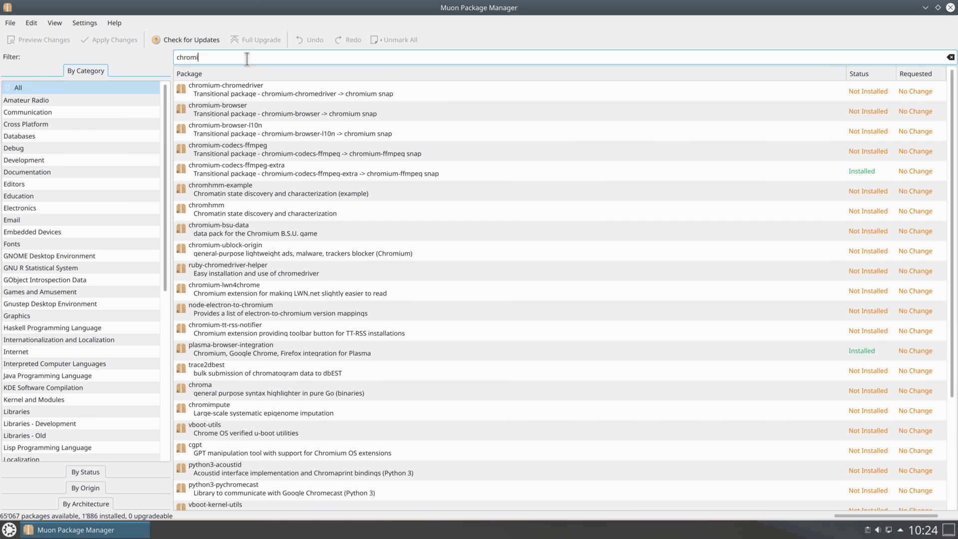
text(um)
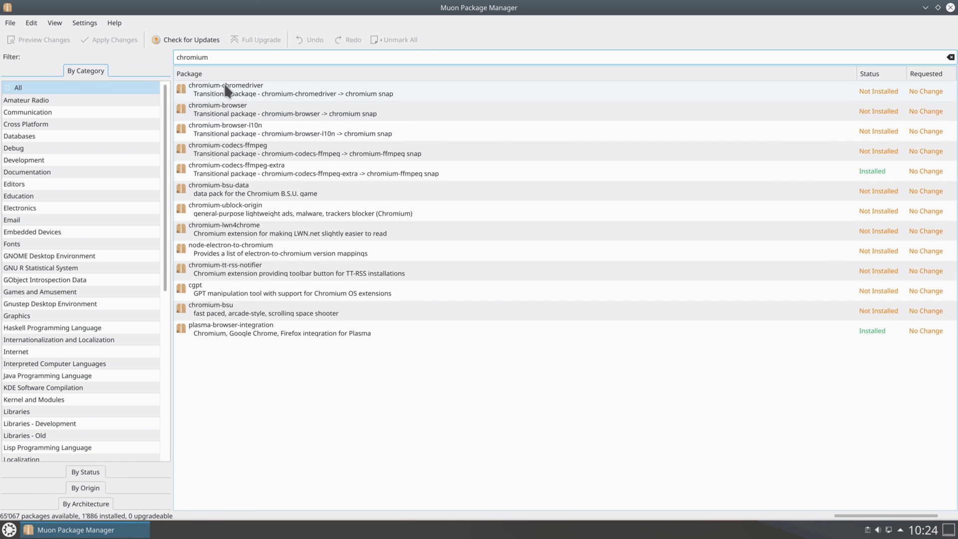
click(244, 115)
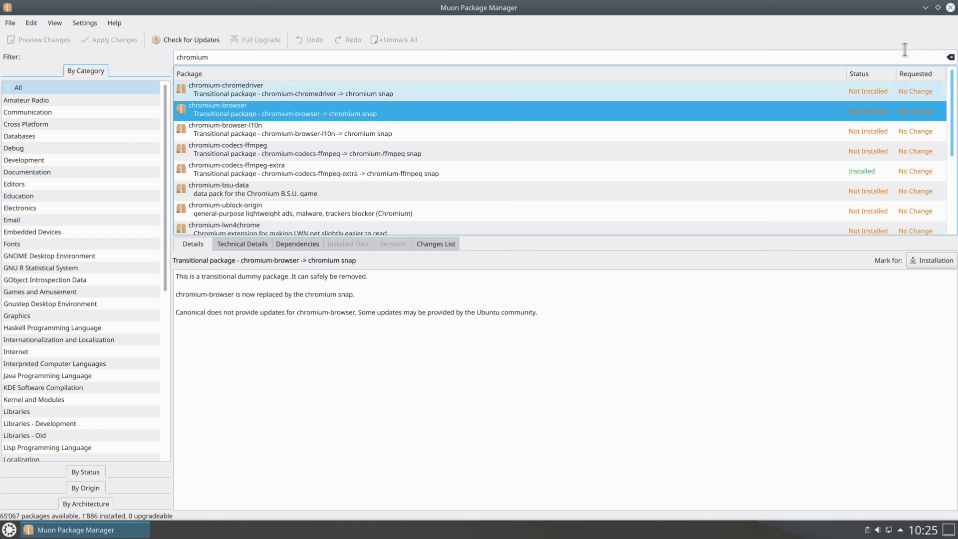
Close Muon and launch Konsole with an enlarged font
click(951, 10)
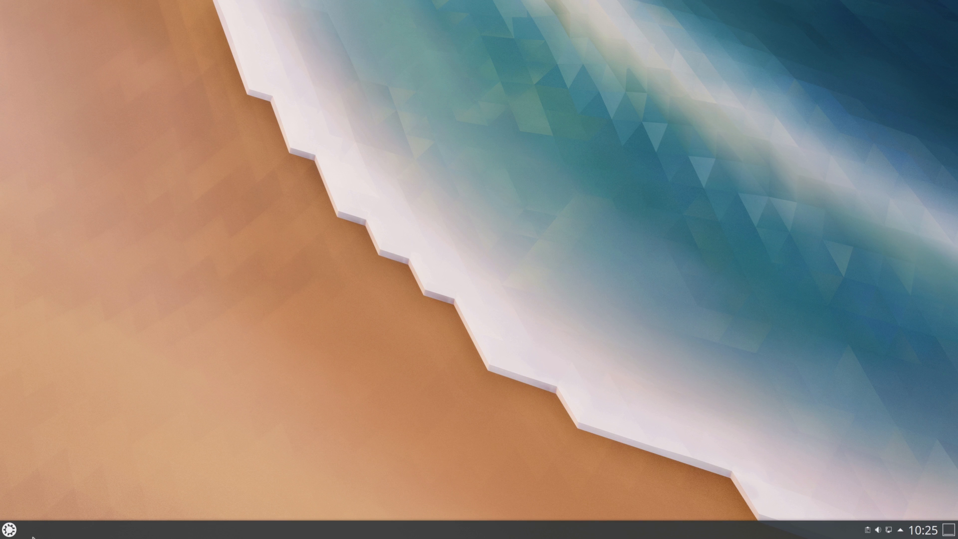
click(9, 529)
click(50, 413)
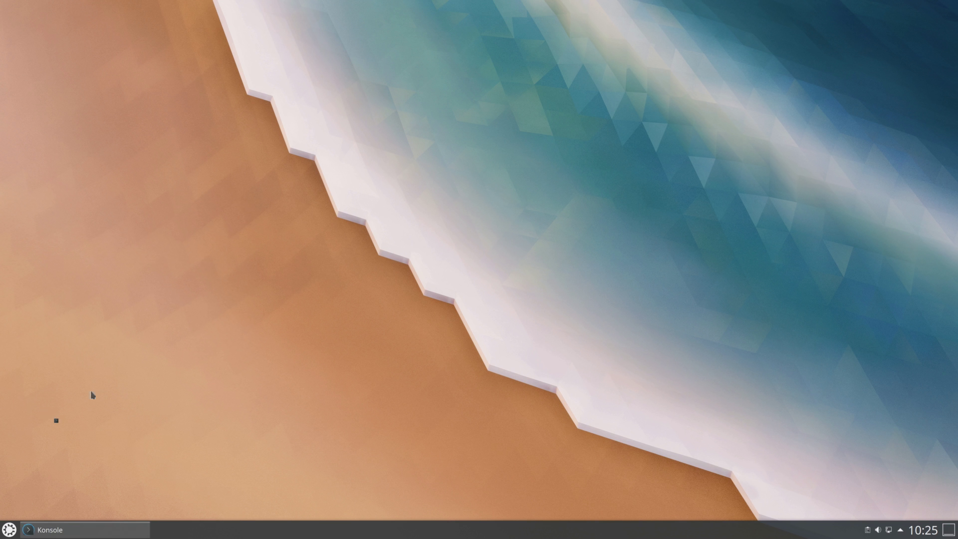
key(ctrl+plus)
key(ctrl+plus)
key(ctrl+plus)
key(ctrl+plus)
key(ctrl+plus)
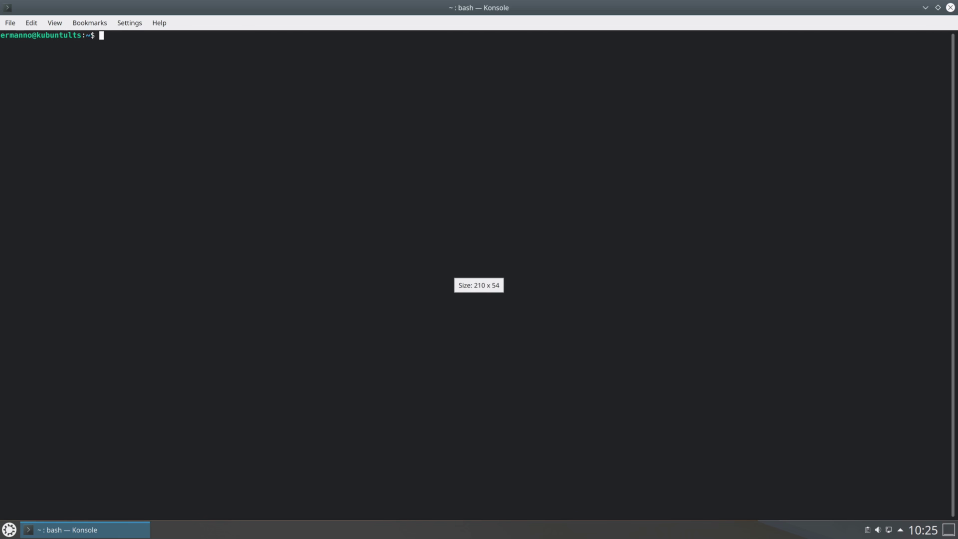
Run sudo apt-get update with the admin password, then sudo apt-get upgrade
text(sud)
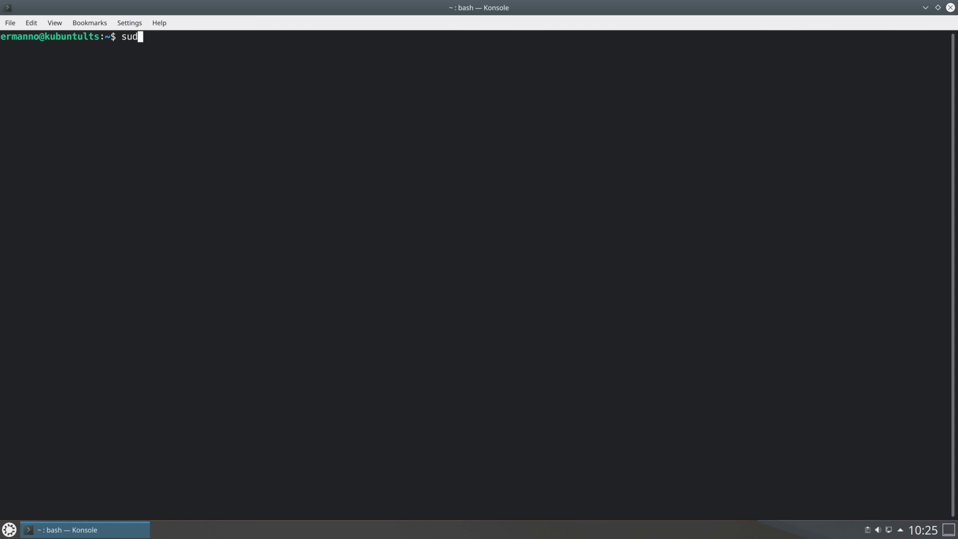
text(o apt-get update)
key(Return)
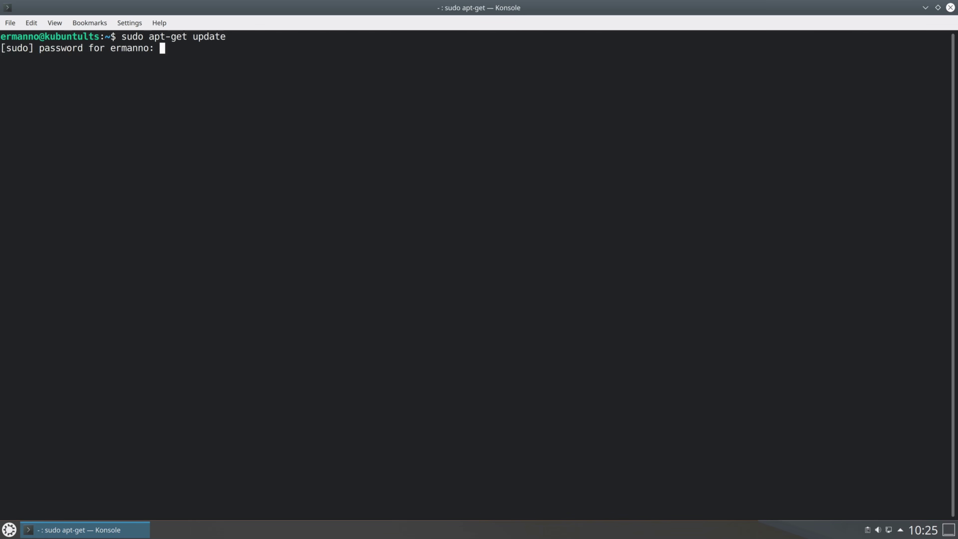
key(Return)
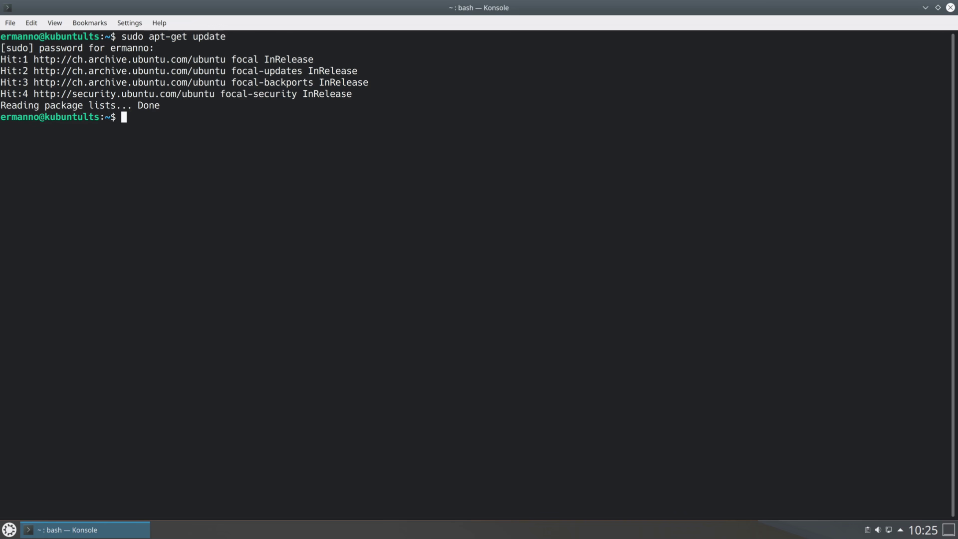
key(Up)
key(BackSpace)
key(BackSpace)
key(BackSpace)
key(BackSpace)
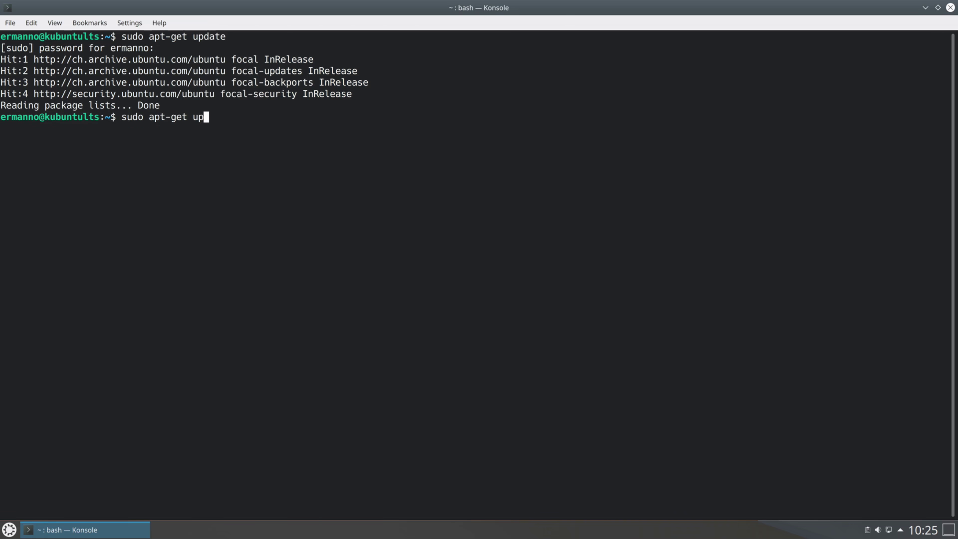
text(grade)
key(Return)
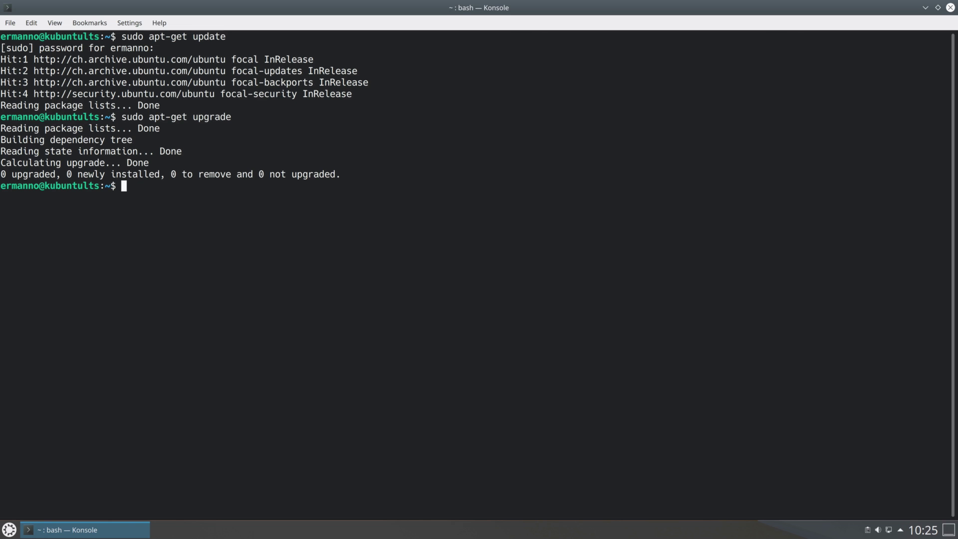
key(ctrl+d)
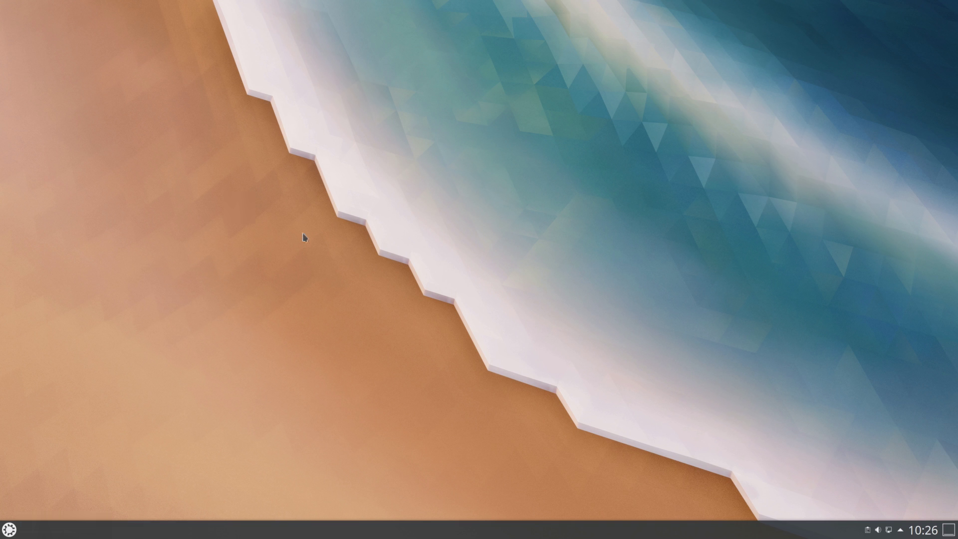